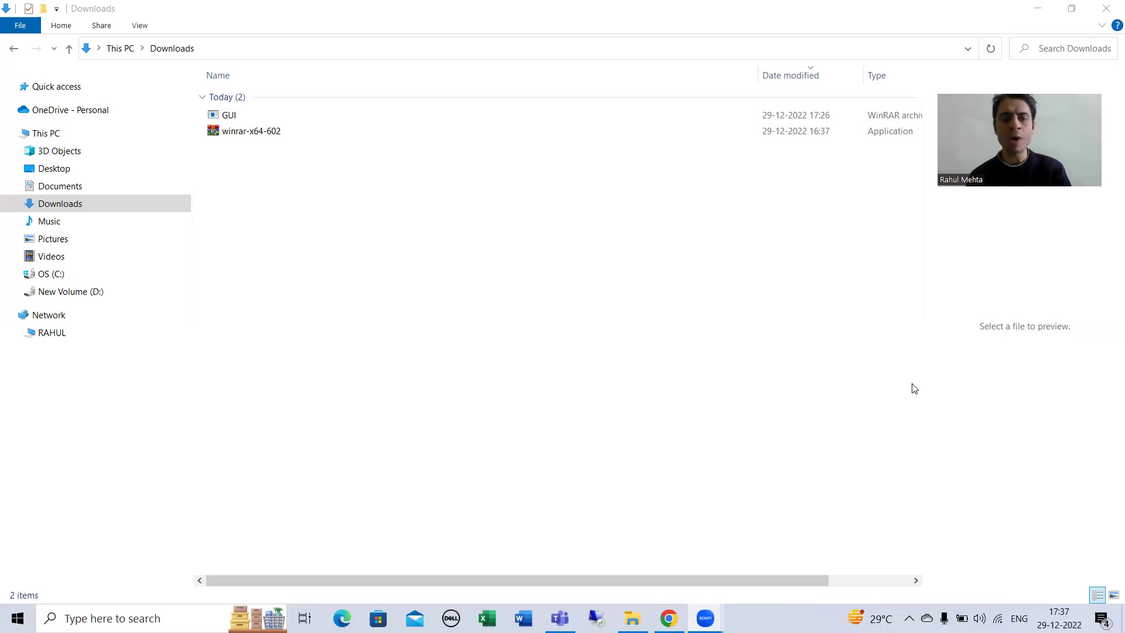
# - Select the 433 MB GUI WinRAR archive in the Downloads folder
pyautogui.click(220, 120)
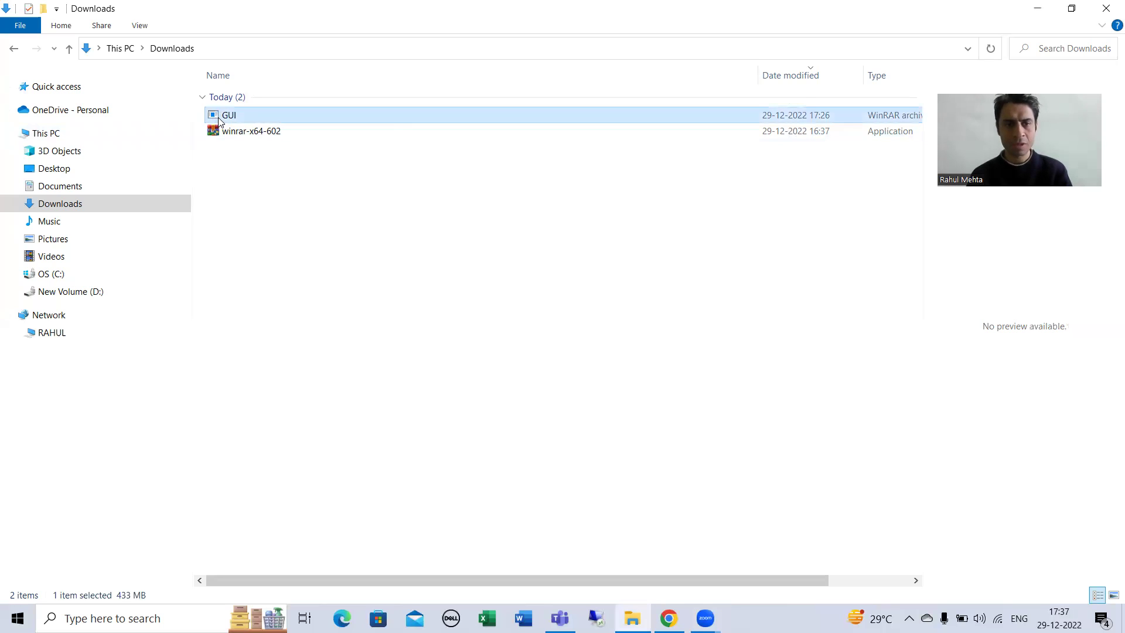
# - Extract the GUI archive into Downloads, producing a WIN32 folder
pyautogui.rightClick(219, 118)
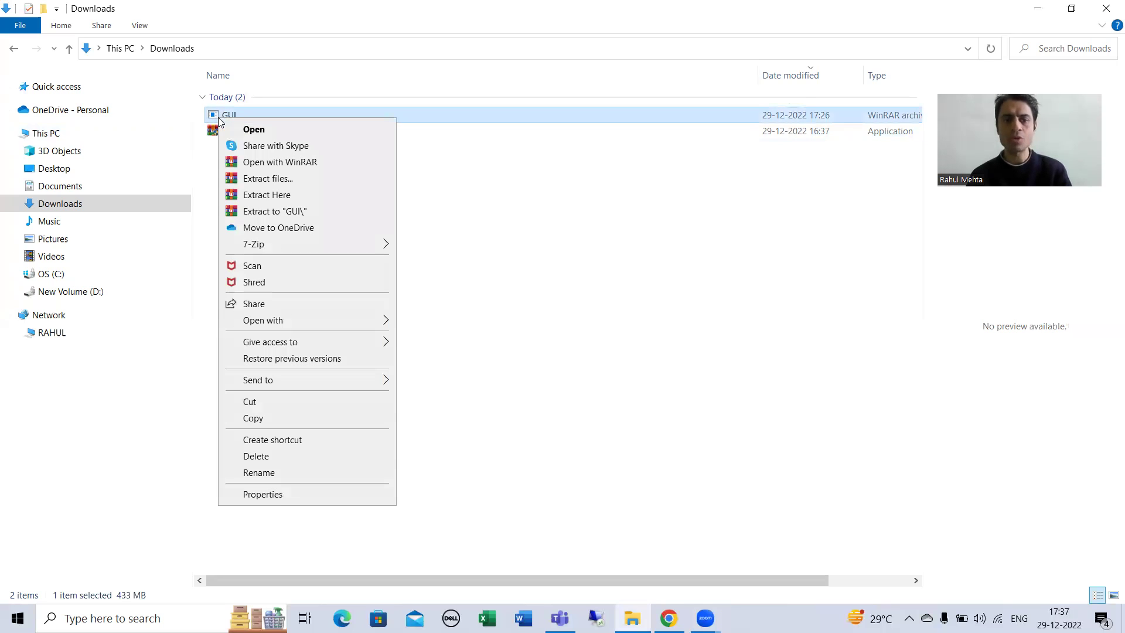
pyautogui.click(260, 195)
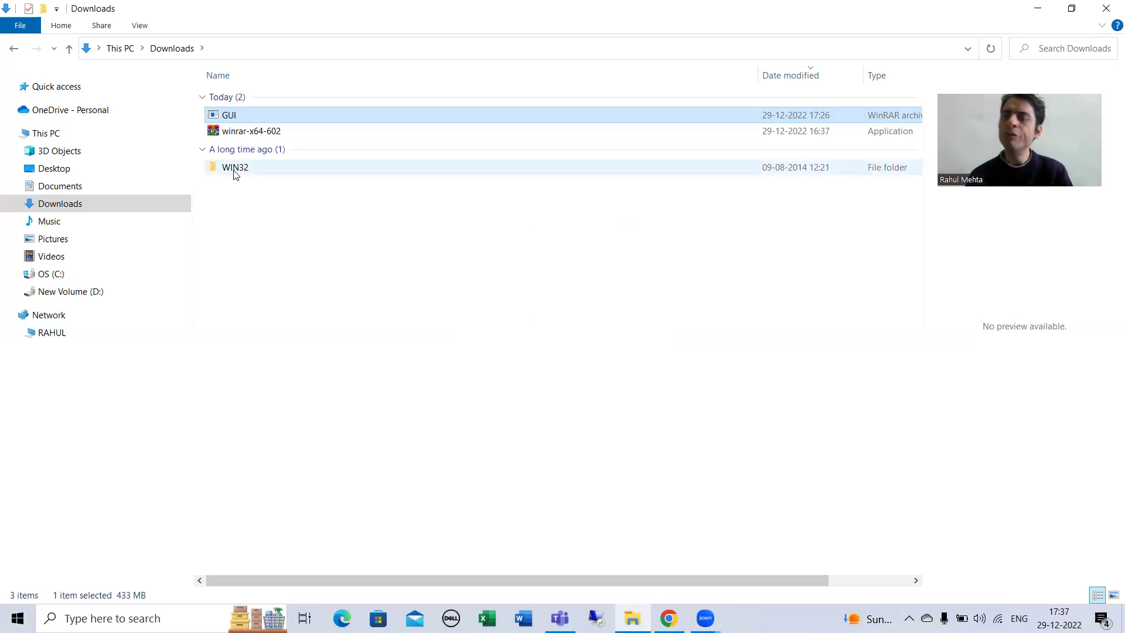
# - Open the WIN32 folder and run SapGuiSetup to start the SAP GUI 7.30 installer
pyautogui.moveTo(235, 174)
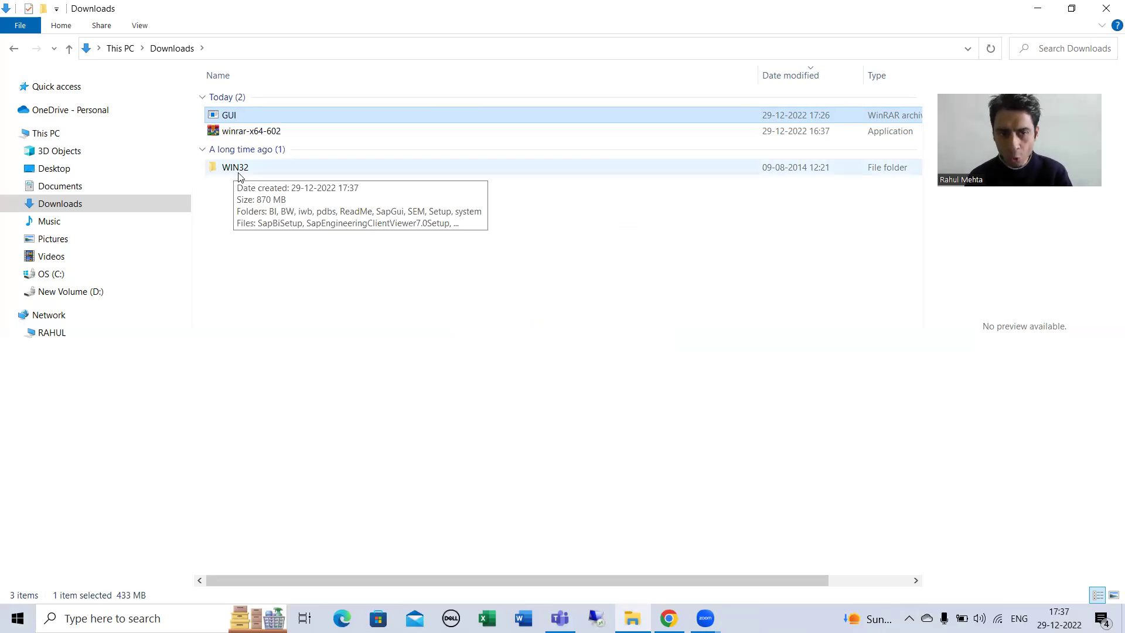
pyautogui.doubleClick(235, 168)
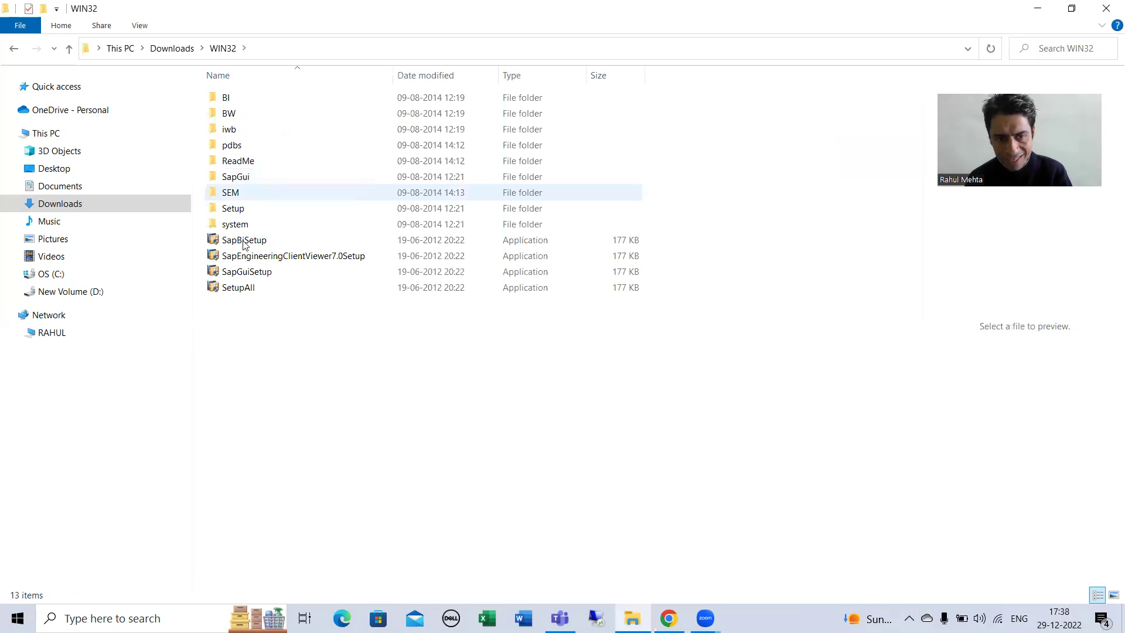
pyautogui.doubleClick(246, 273)
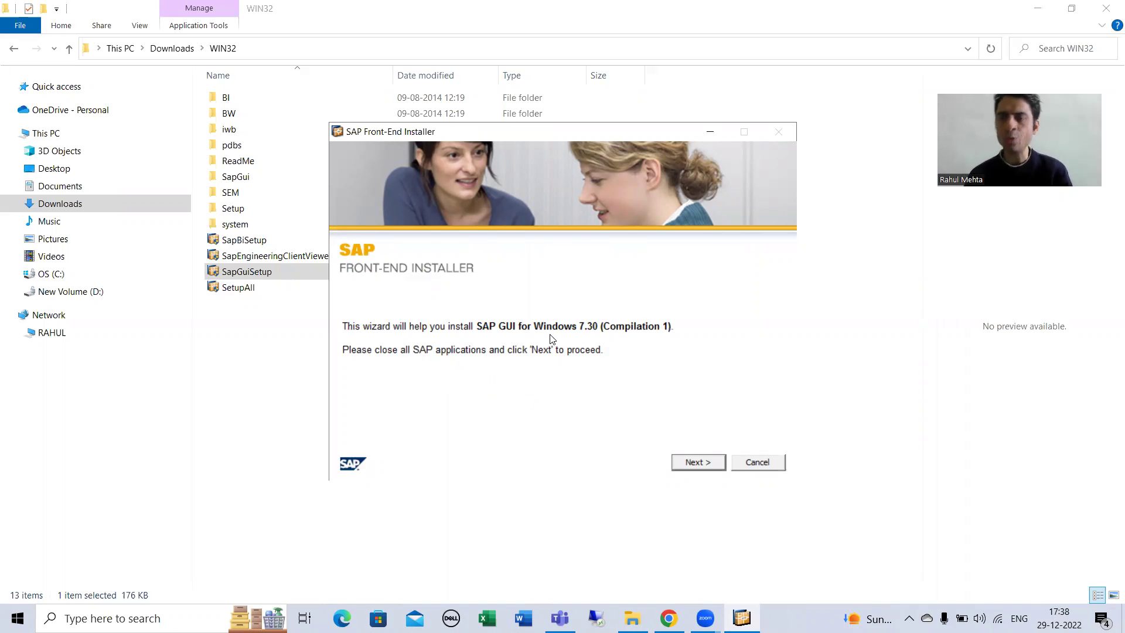
# - Select all components and reach the C:\Program Files (x86)\SAP\FrontEnd target directory page
pyautogui.click(692, 468)
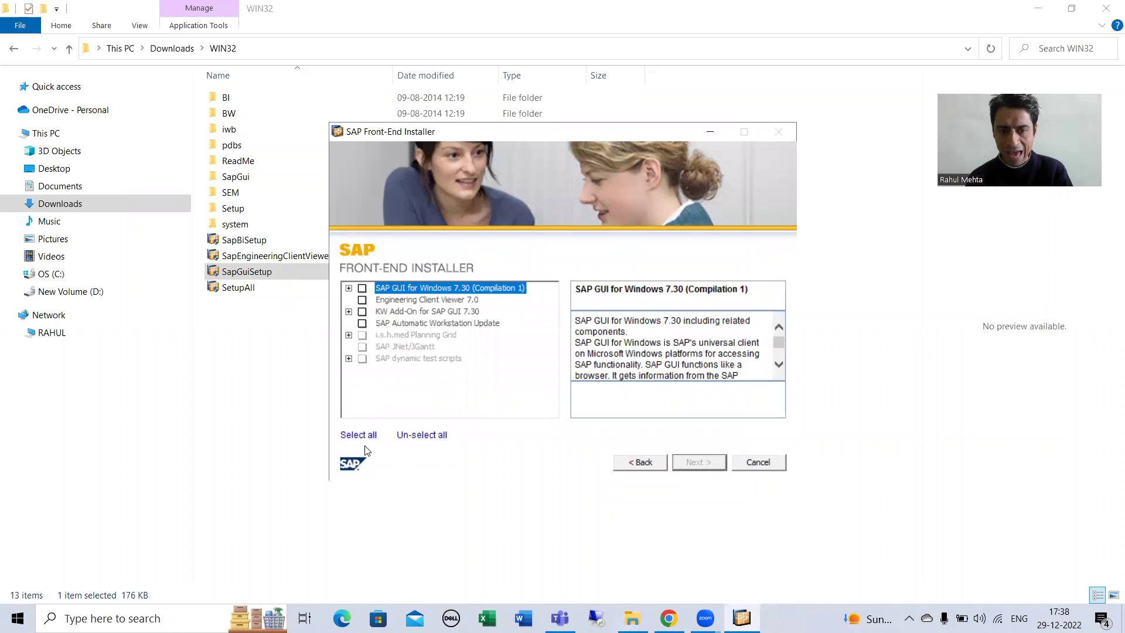
pyautogui.click(359, 435)
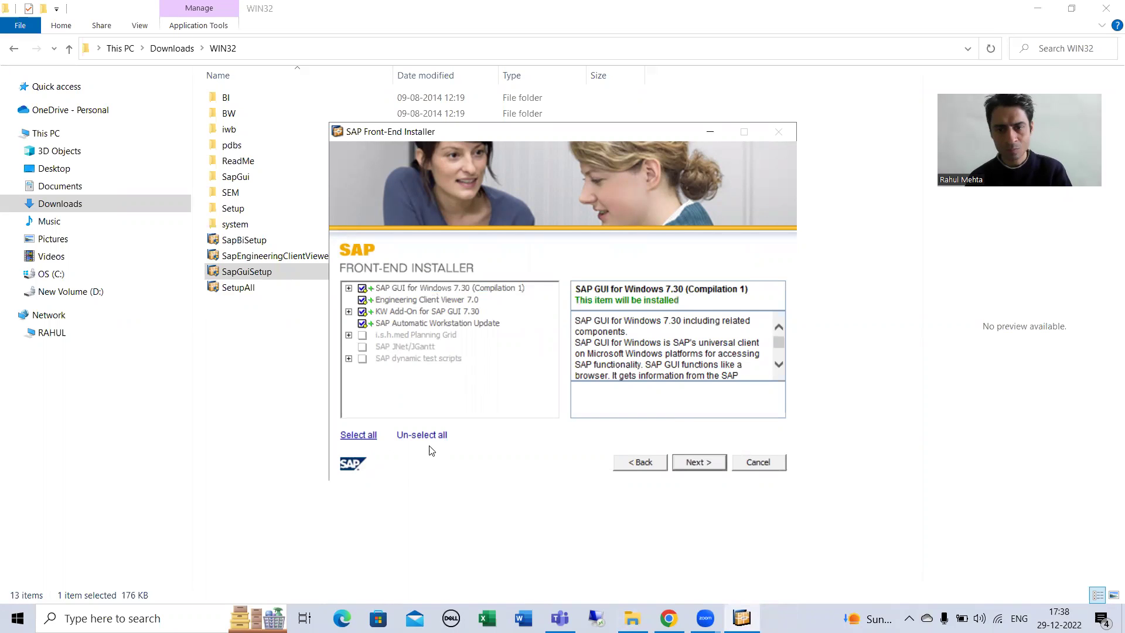
pyautogui.click(693, 466)
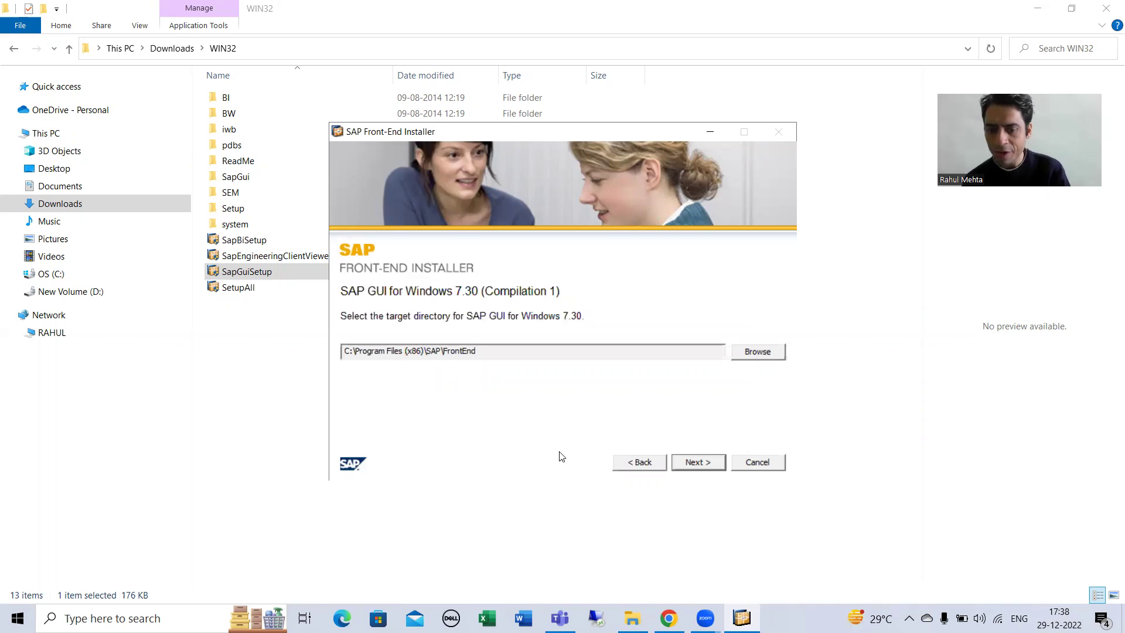
pyautogui.click(633, 615)
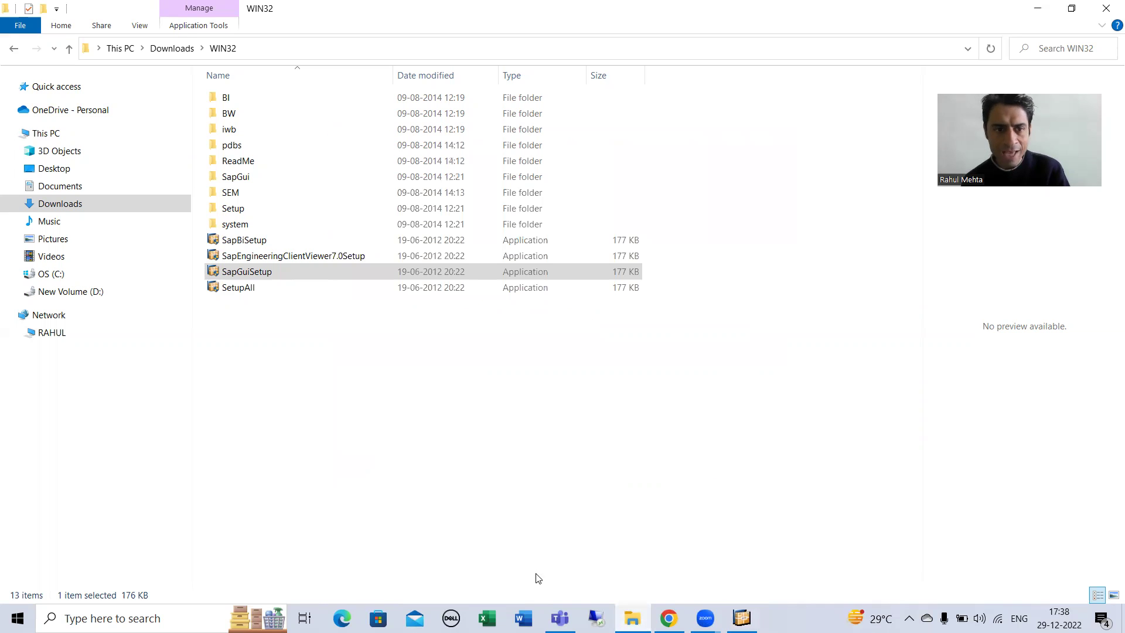
# - Browse to C:\Program Files (x86)\SAP, which holds only the SapSetup folder
pyautogui.click(51, 273)
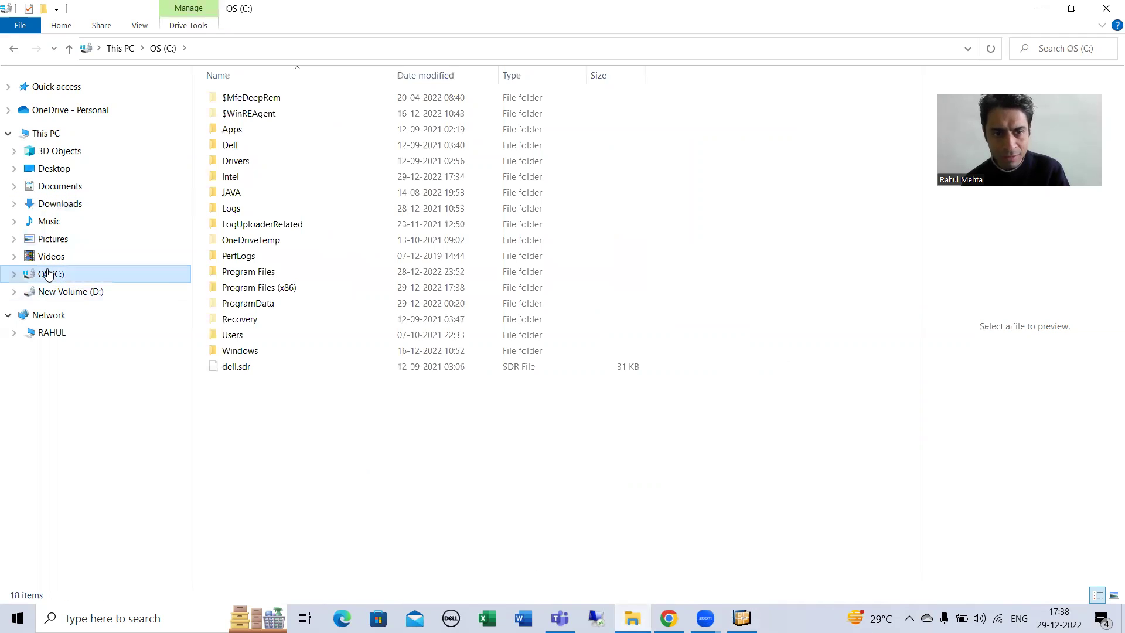
pyautogui.doubleClick(272, 290)
pyautogui.click(272, 288)
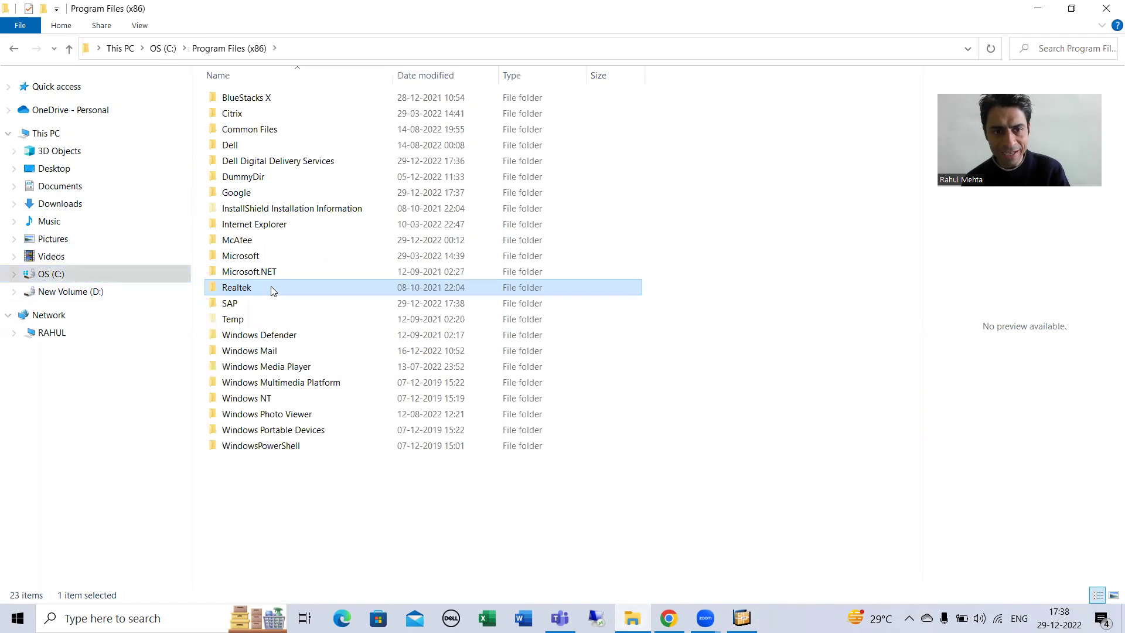
pyautogui.doubleClick(234, 304)
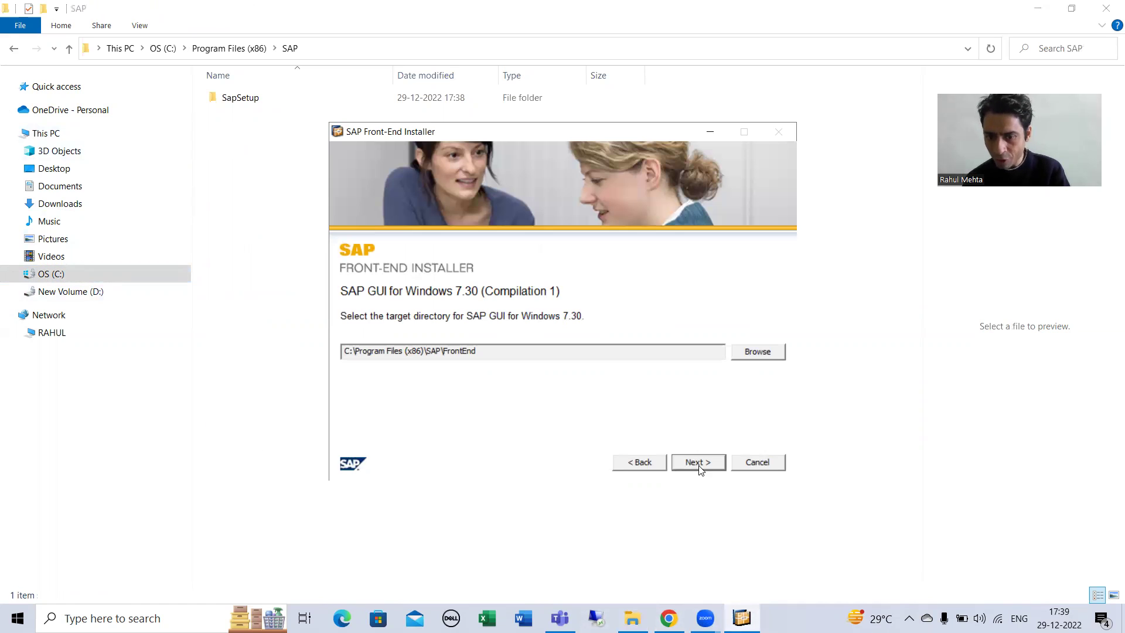
# - Install to the FrontEnd directory until it finishes, closing the Teams sign-in window meanwhile
pyautogui.click(697, 463)
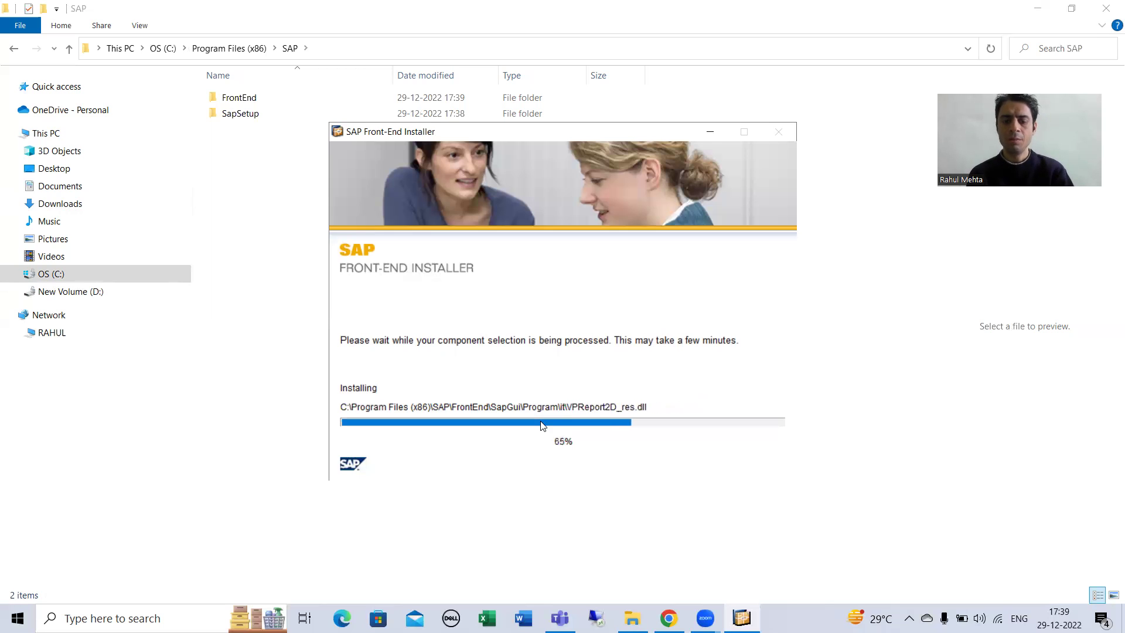
pyautogui.press('super+d')
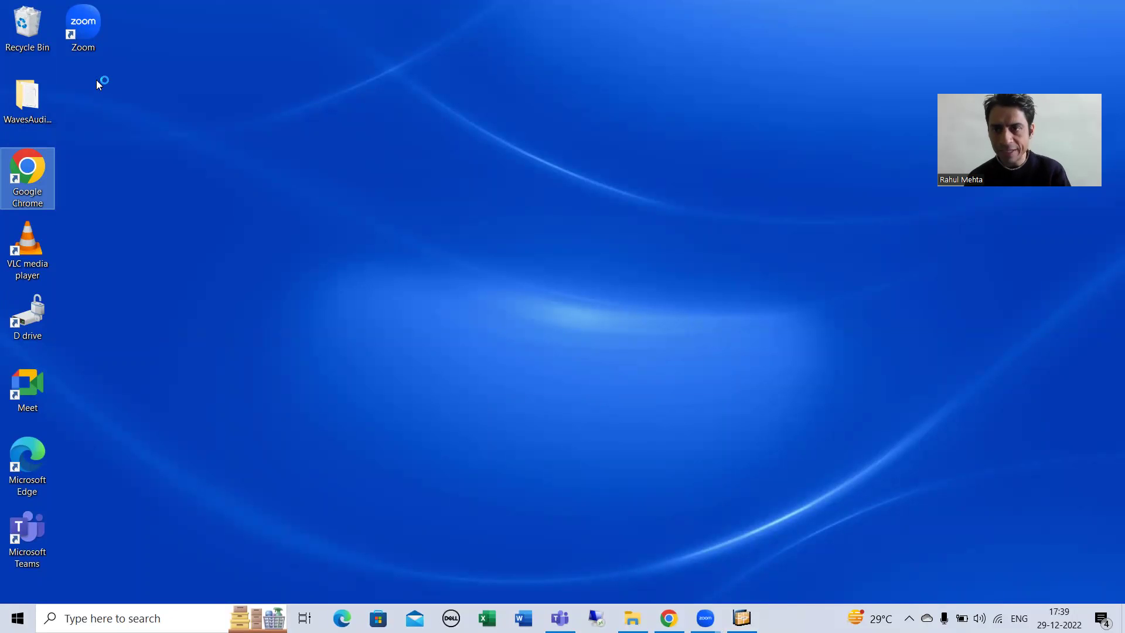
pyautogui.click(741, 618)
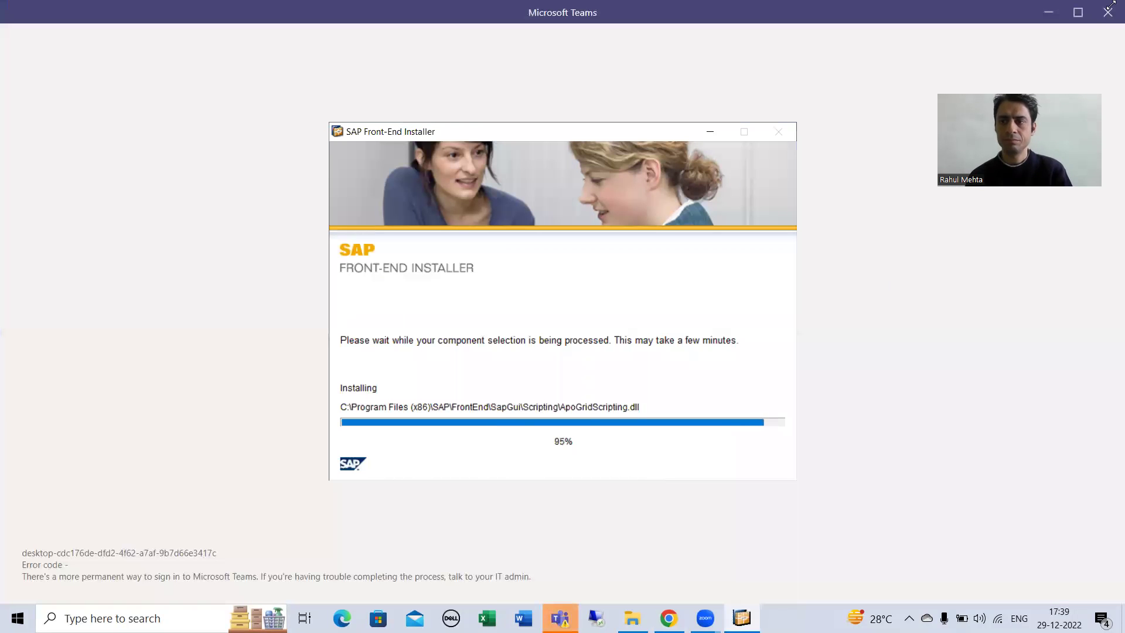
pyautogui.click(1101, 22)
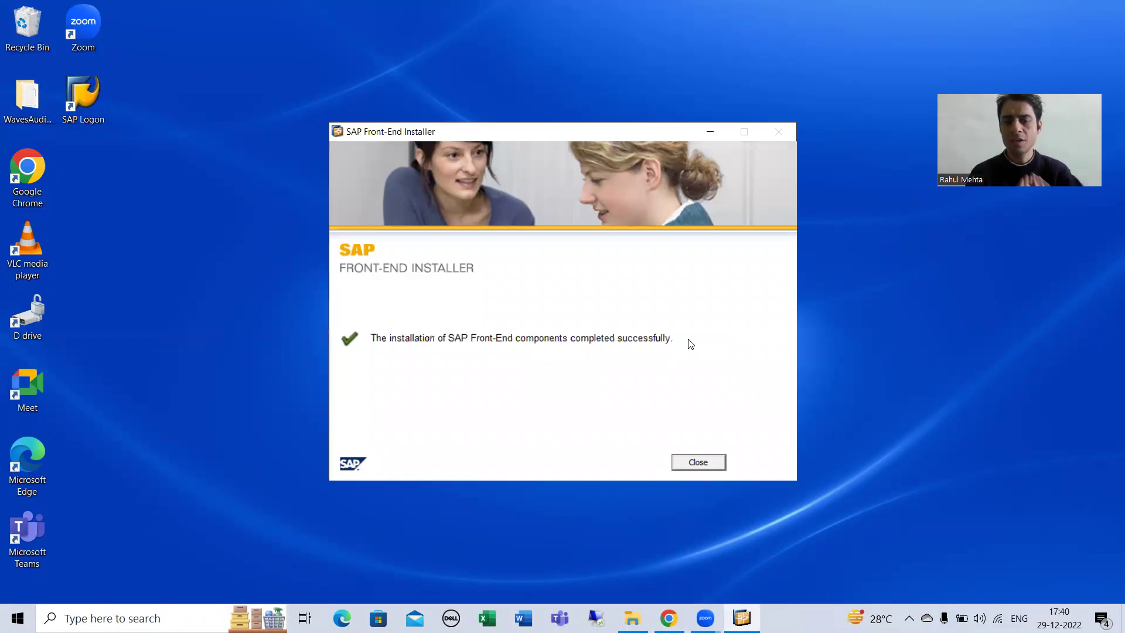
# - Close the completed installer and return to the SAP folder, now containing FrontEnd
pyautogui.click(695, 465)
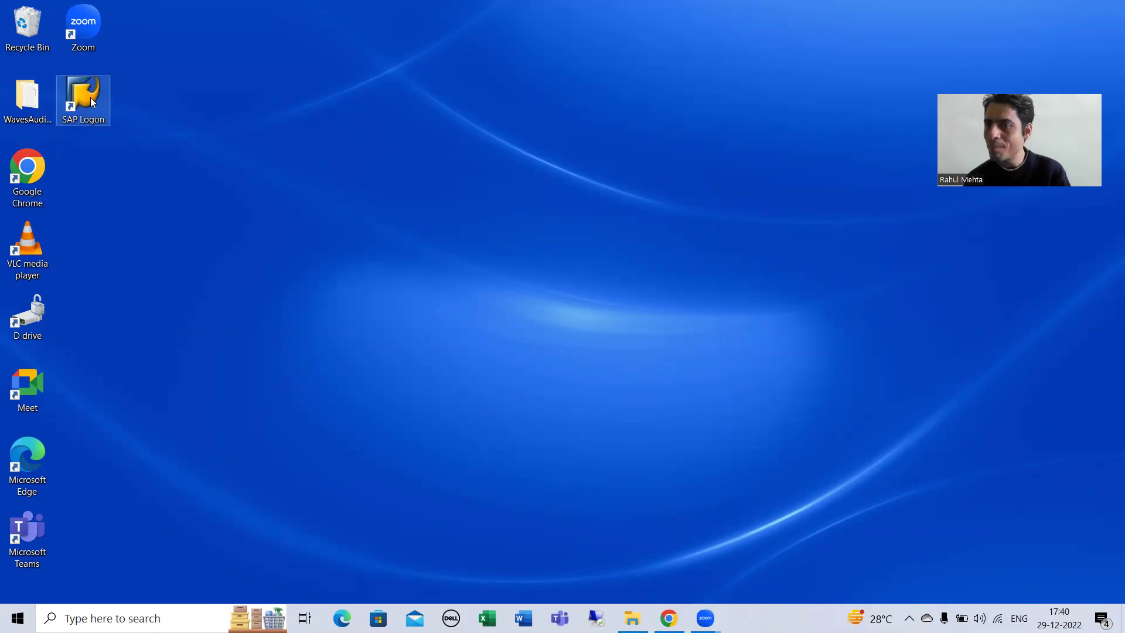
pyautogui.click(633, 618)
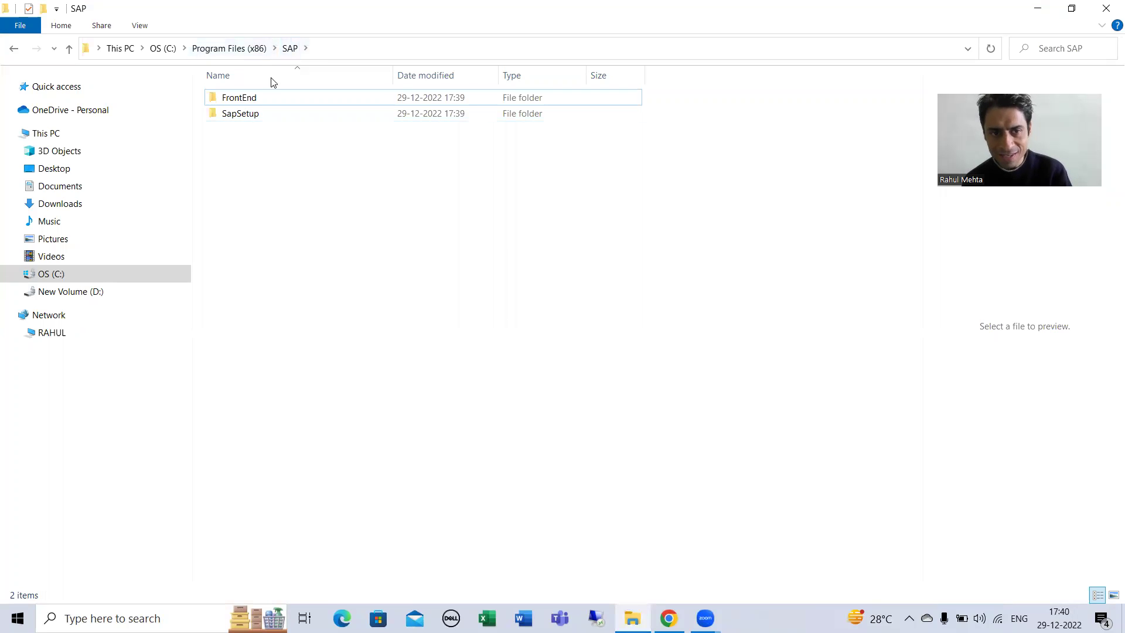
# - Check the desktop SAP Logon shortcut's target, then return to the SAP folder
pyautogui.click(232, 103)
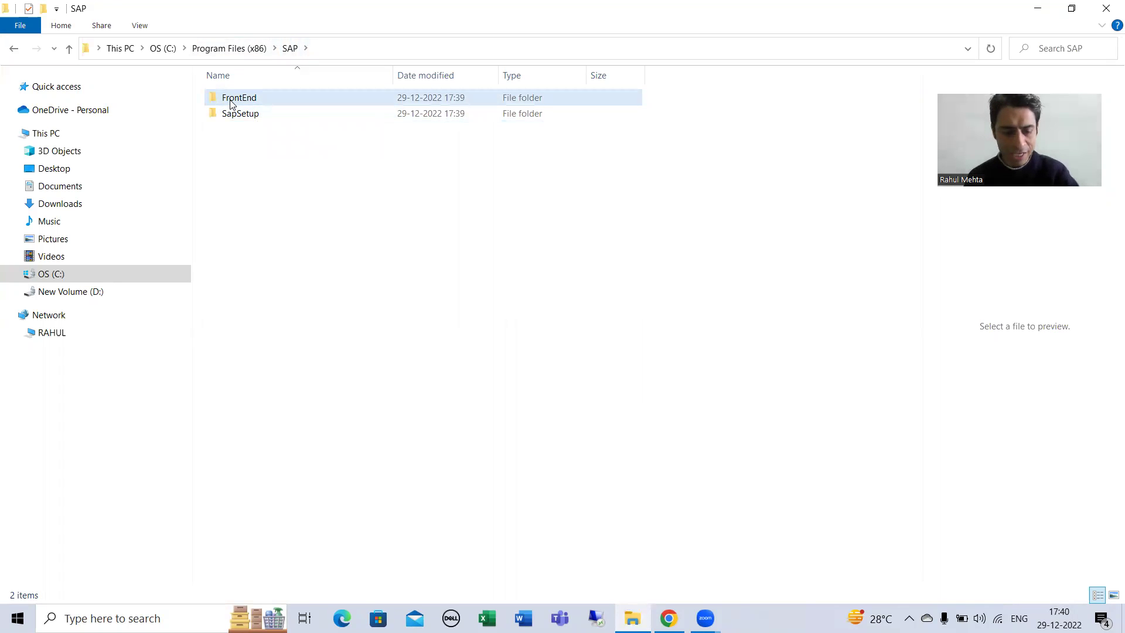
pyautogui.press('super+d')
pyautogui.click(70, 94)
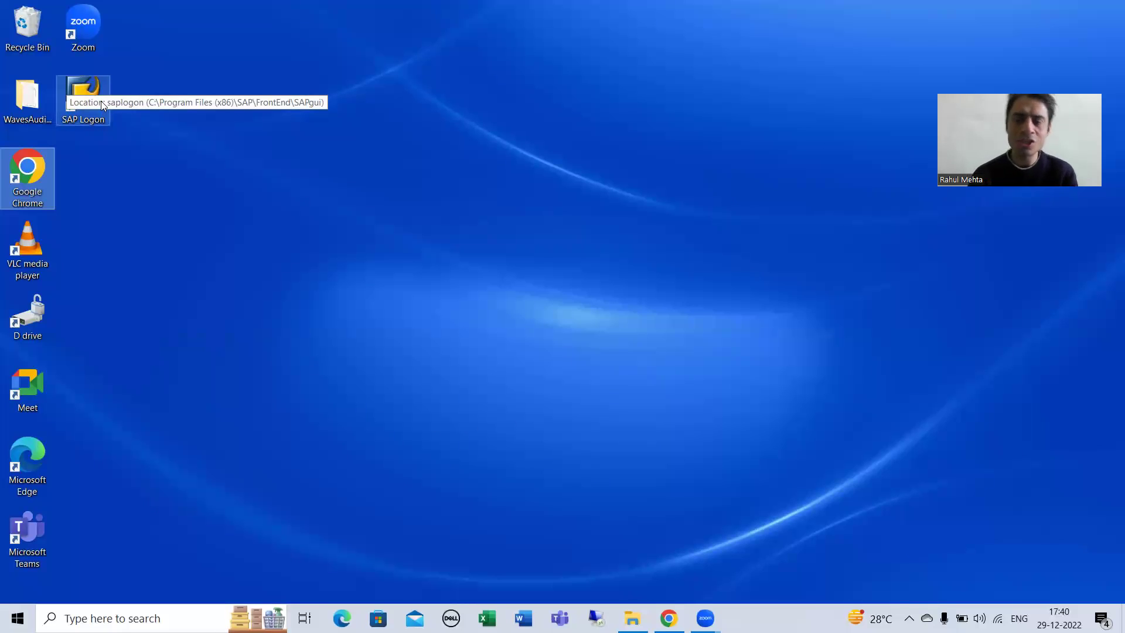
pyautogui.click(632, 618)
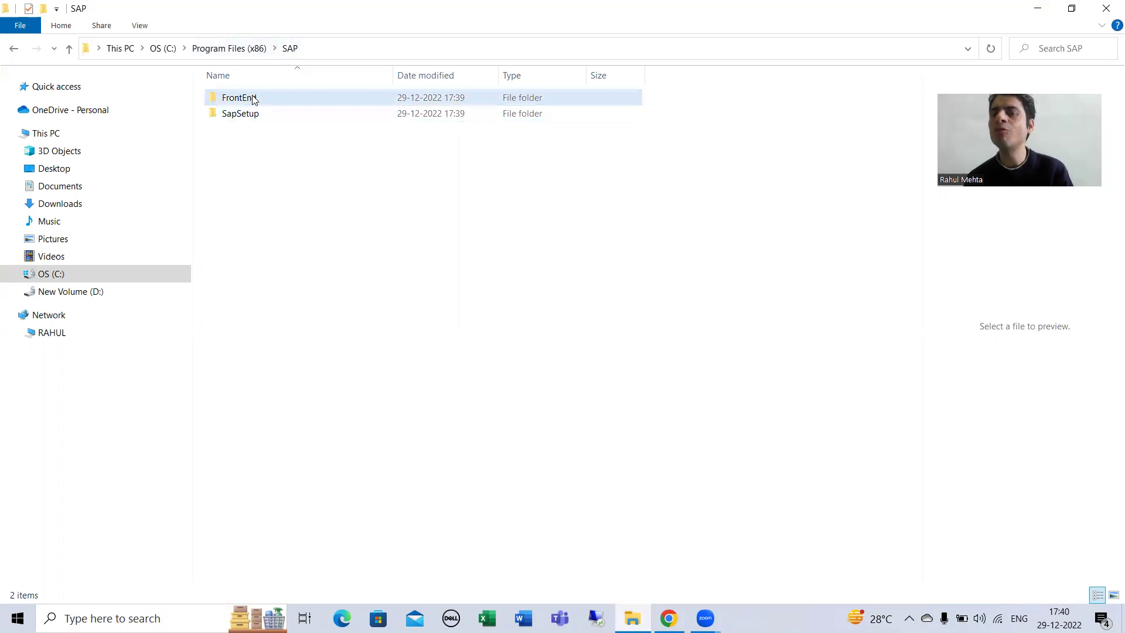
# - Open FrontEnd\SAPgui and scroll down the file list to the saplogon application
pyautogui.doubleClick(255, 100)
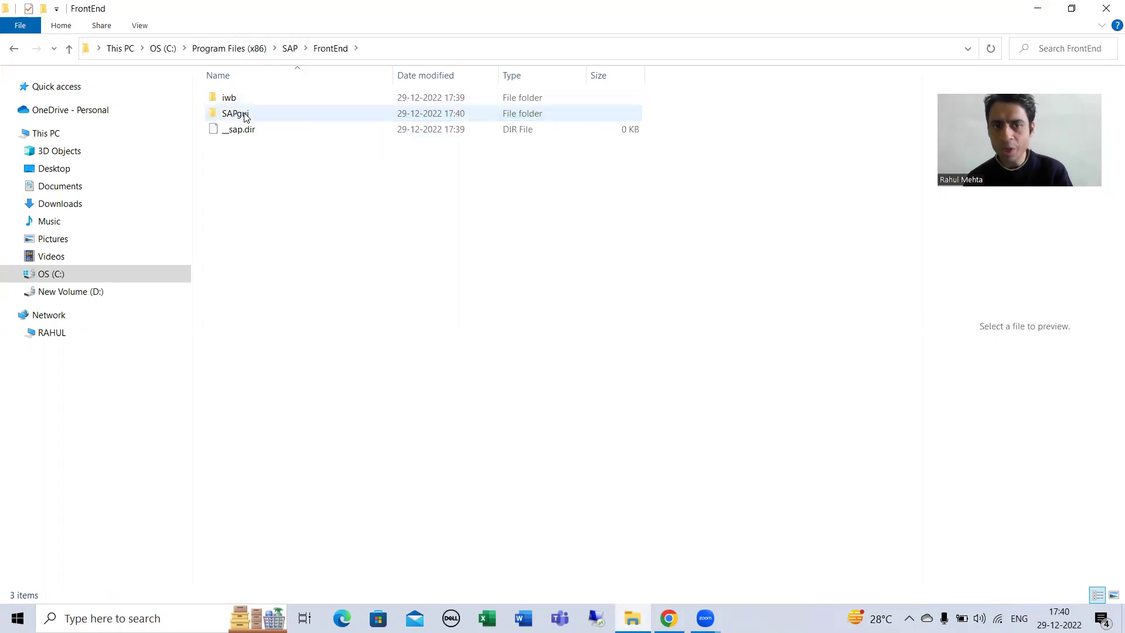
pyautogui.doubleClick(245, 115)
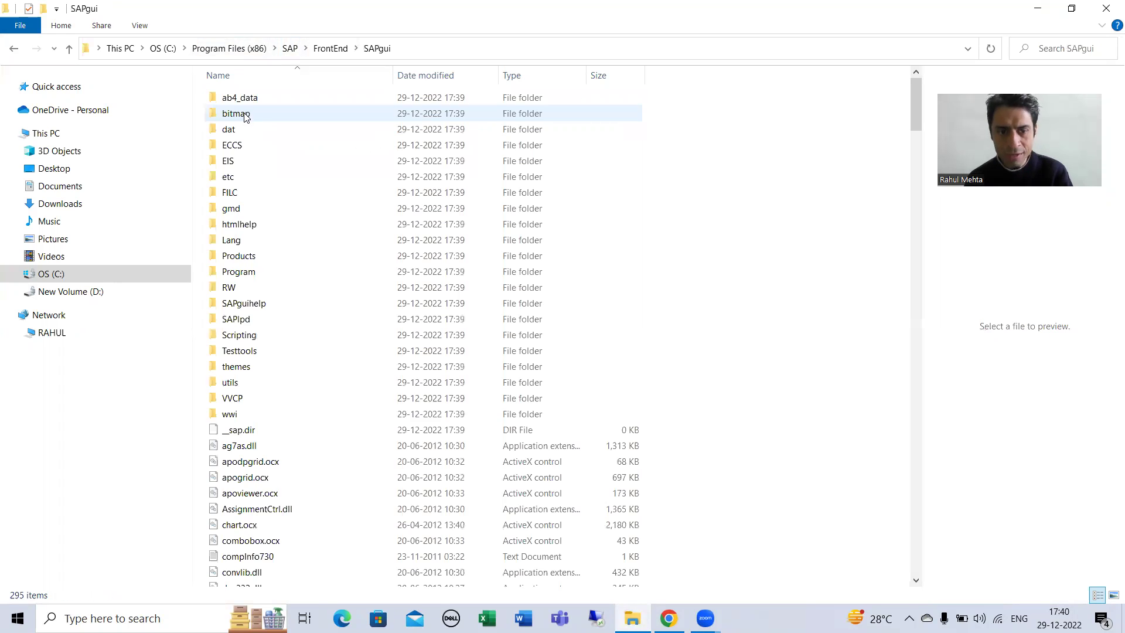
pyautogui.scroll(-20, 376, 490)
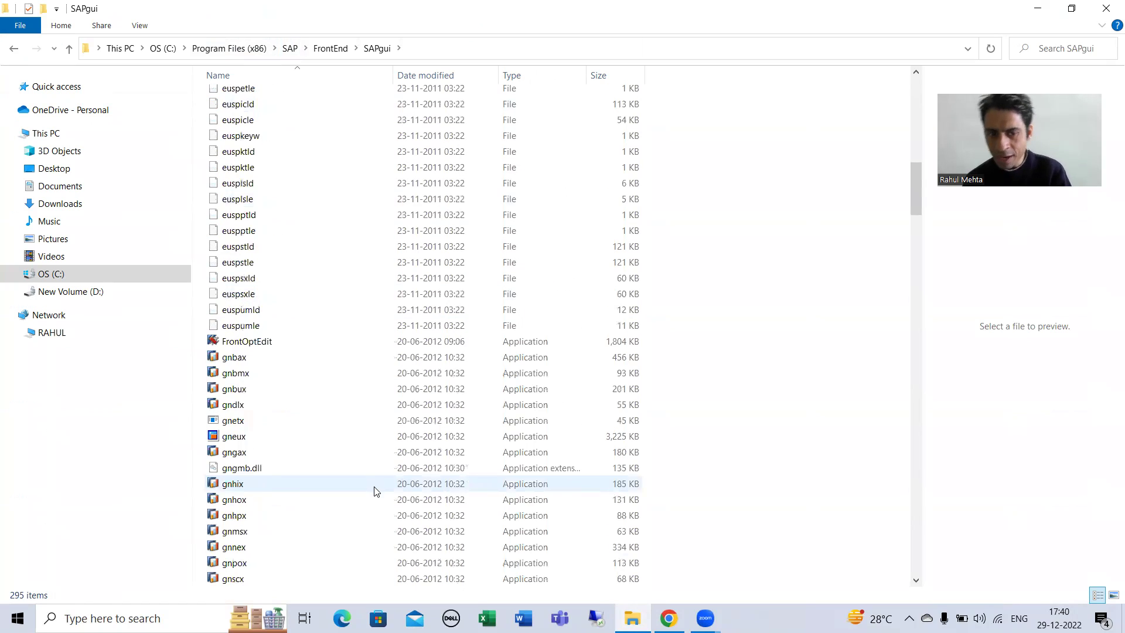
pyautogui.scroll(-20, 376, 491)
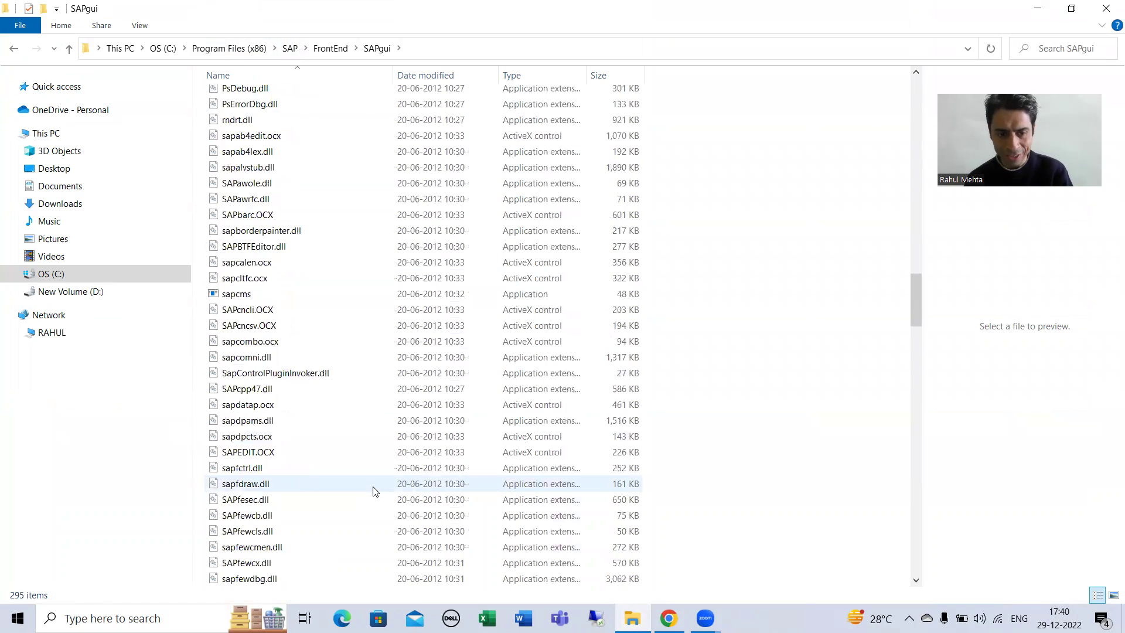
pyautogui.scroll(-20, 376, 490)
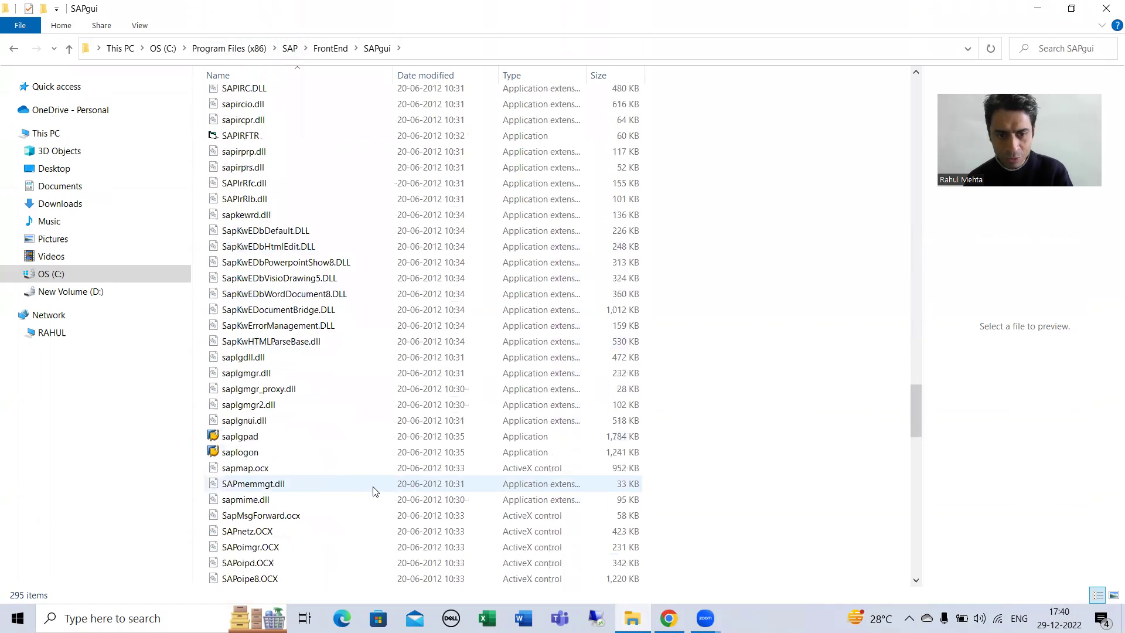
# - Review saplogon's Send to options, then reveal the desktop with its SAP Logon shortcut
pyautogui.click(241, 454)
pyautogui.rightClick(240, 456)
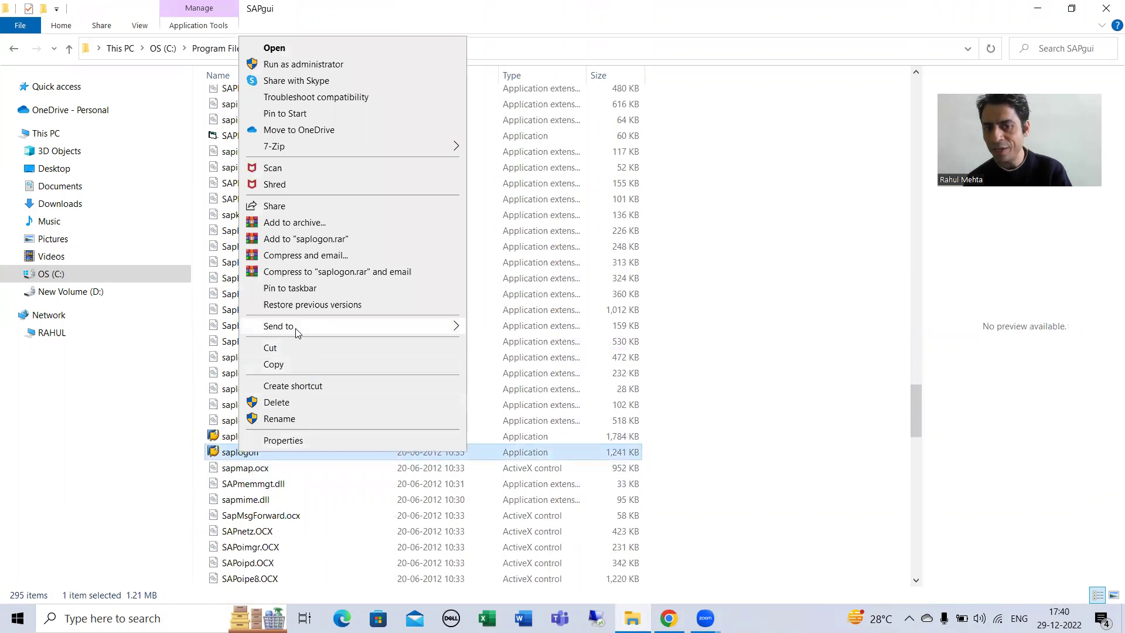
pyautogui.moveTo(297, 332)
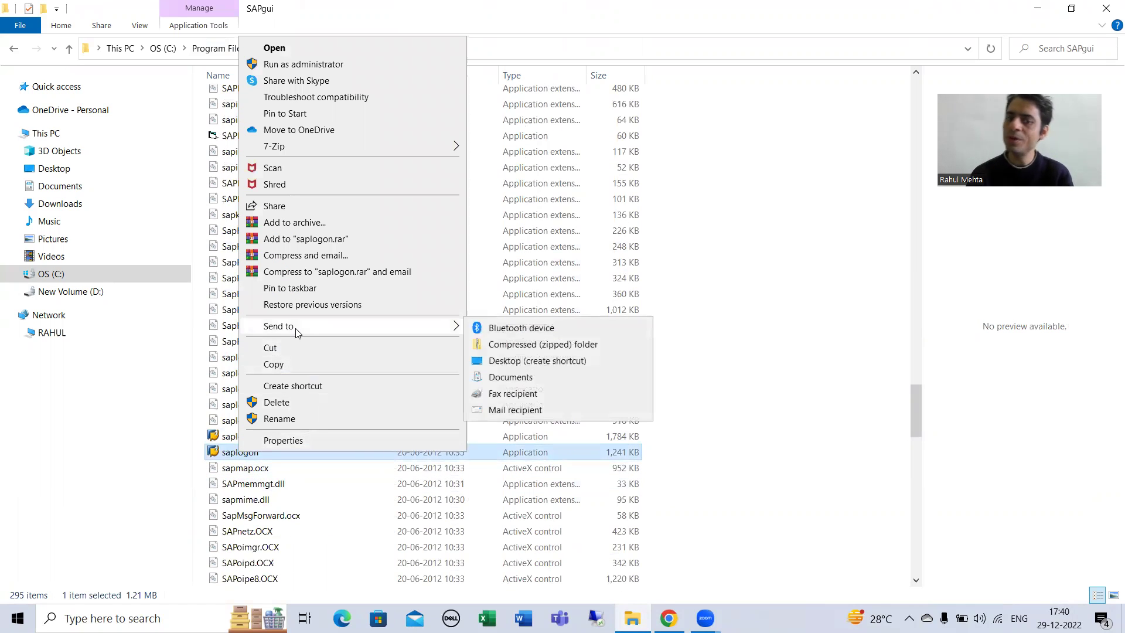
pyautogui.click(1063, 480)
pyautogui.press('super+d')
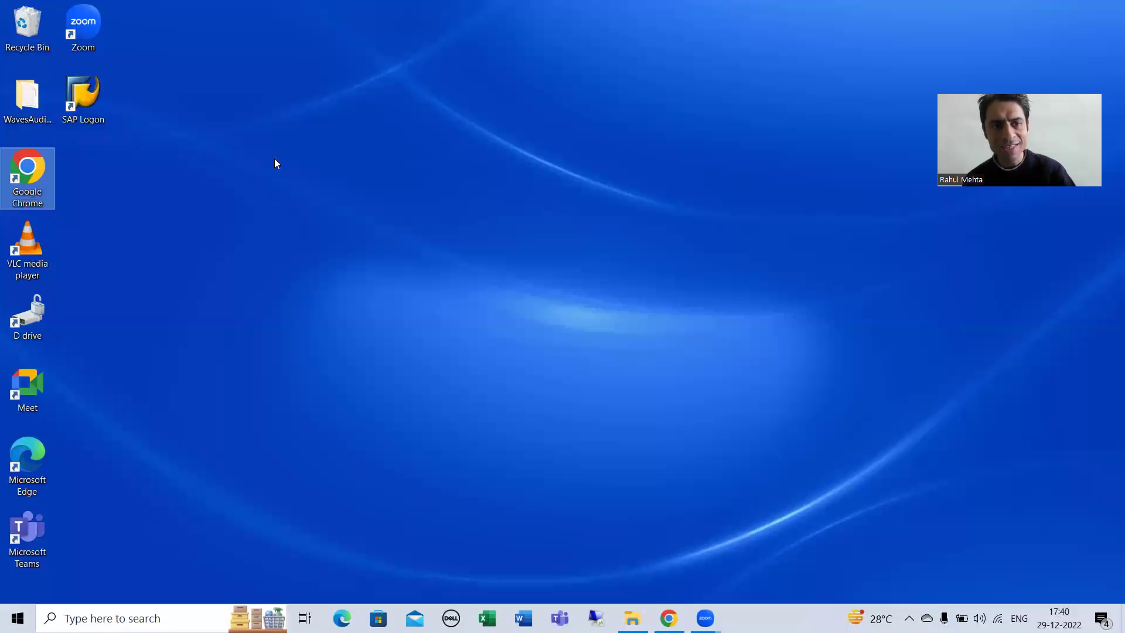
pyautogui.doubleClick(86, 100)
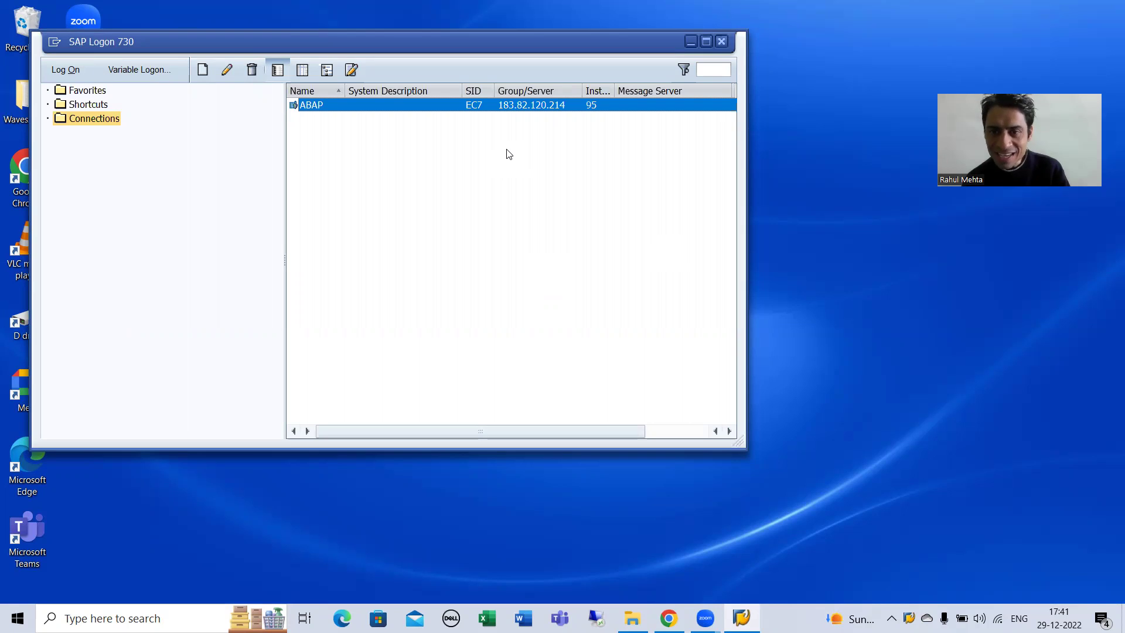
pyautogui.hotkey('alt', 'F4')
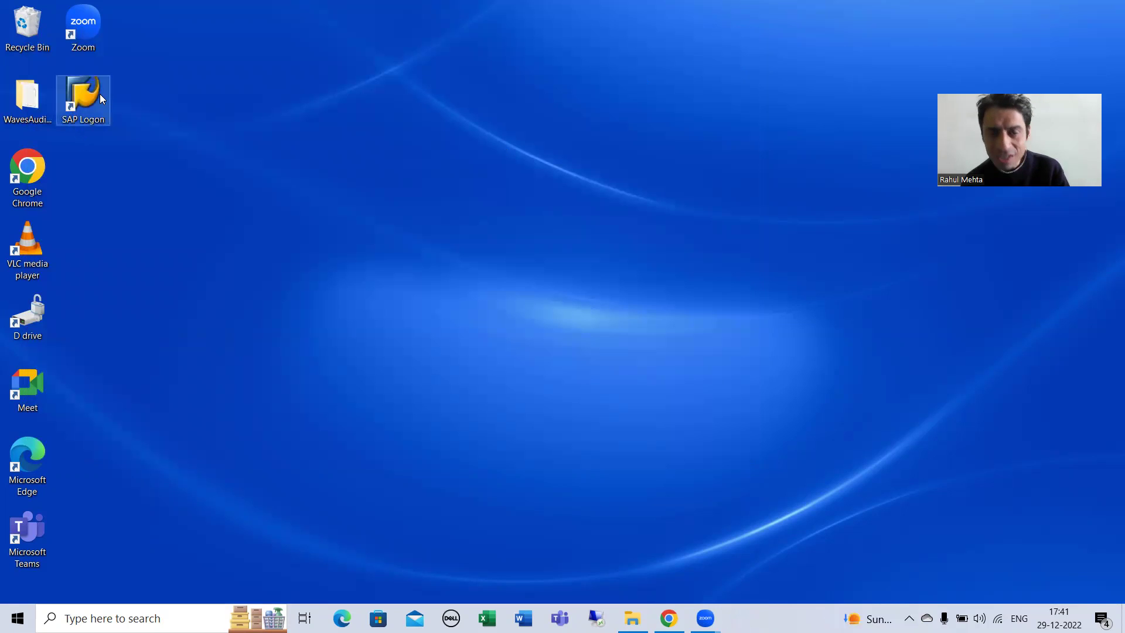